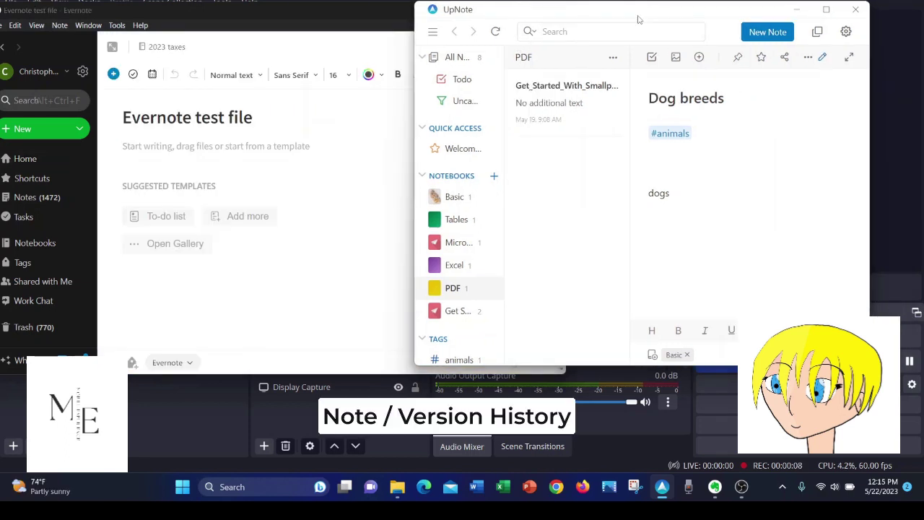
# - Locate Note history in the Evernote test file note's actions menu, then return to UpNote
pyautogui.click(312, 12)
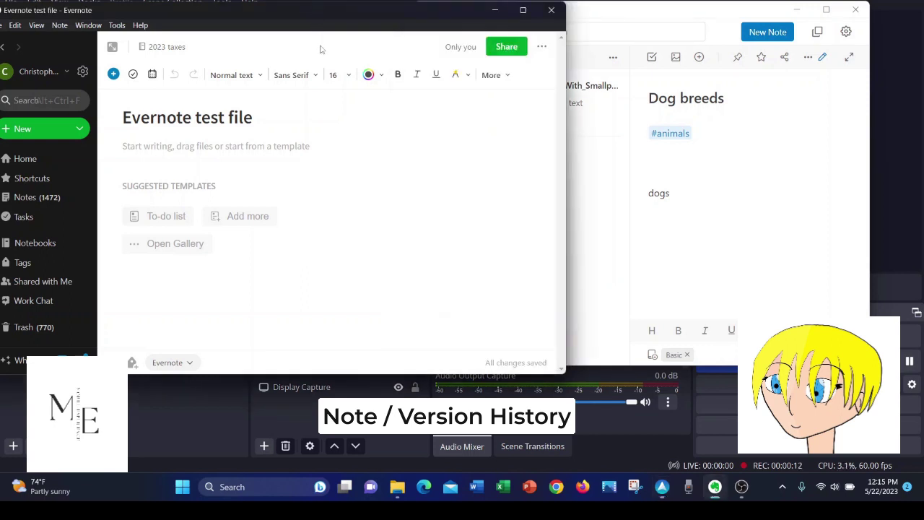
pyautogui.click(542, 47)
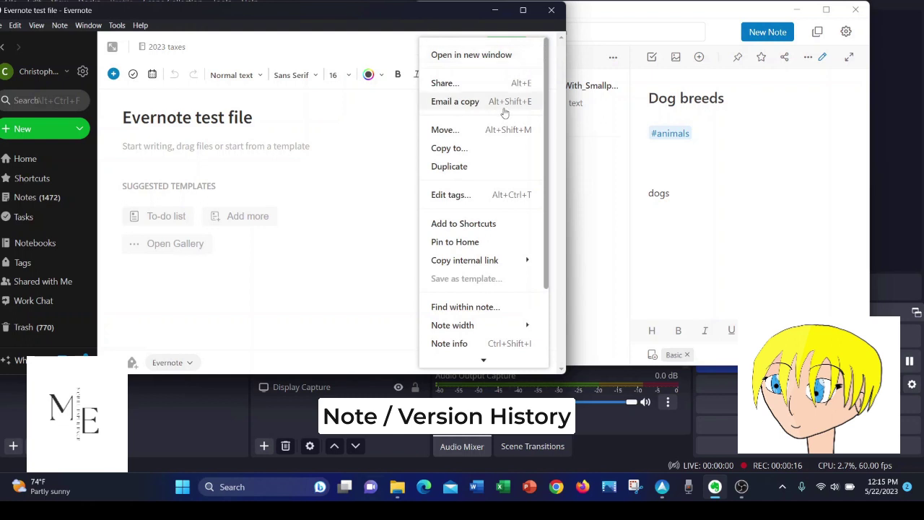
pyautogui.scroll(-3, 488, 133)
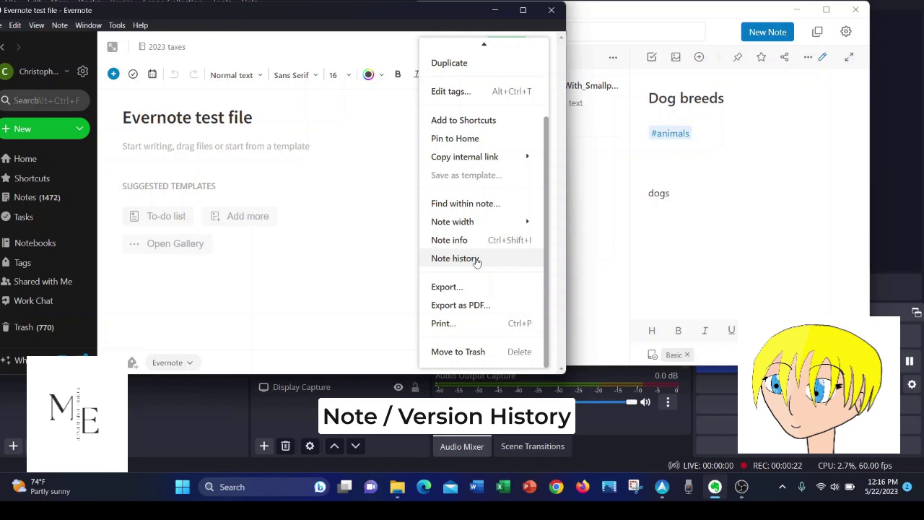
pyautogui.moveTo(498, 222)
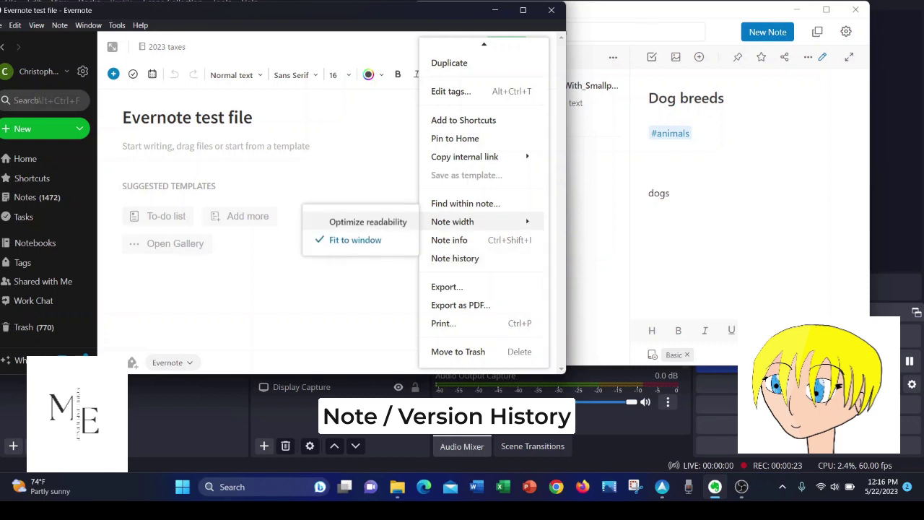
pyautogui.click(677, 16)
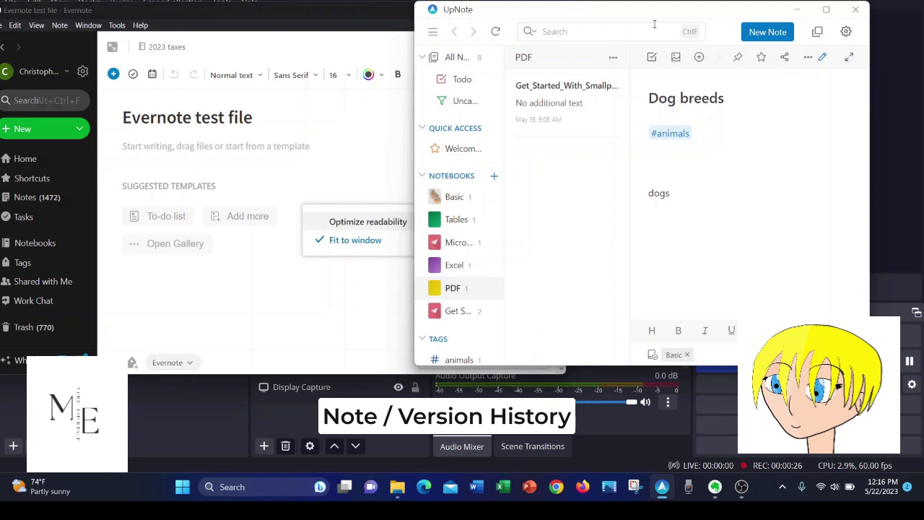
# - Check the Version History option among the Dog breeds note's extra options, then dismiss them
pyautogui.click(808, 57)
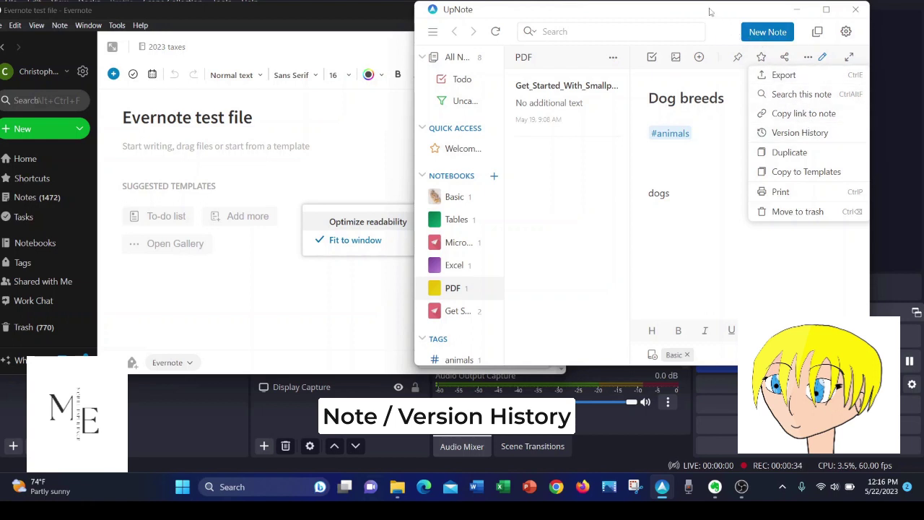
pyautogui.click(710, 173)
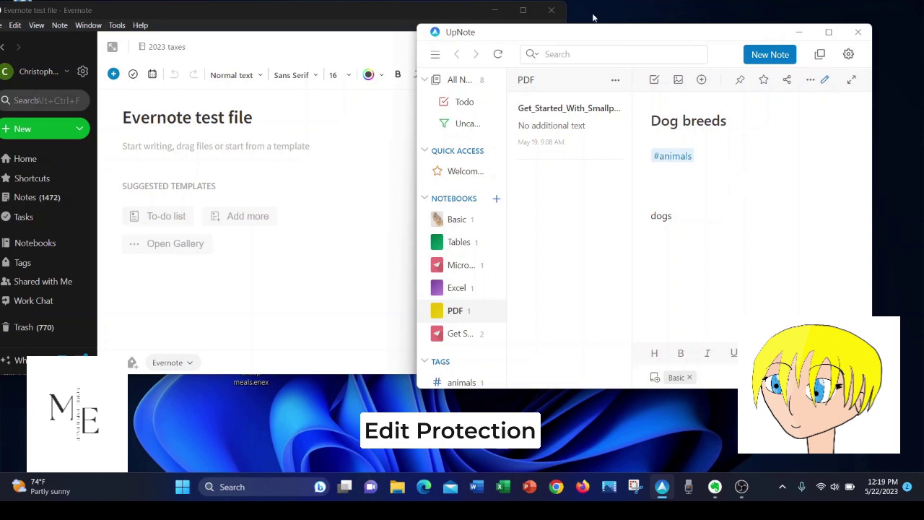
# - Switch to Evernote with the Evernote test file note's actions showing
pyautogui.click(390, 34)
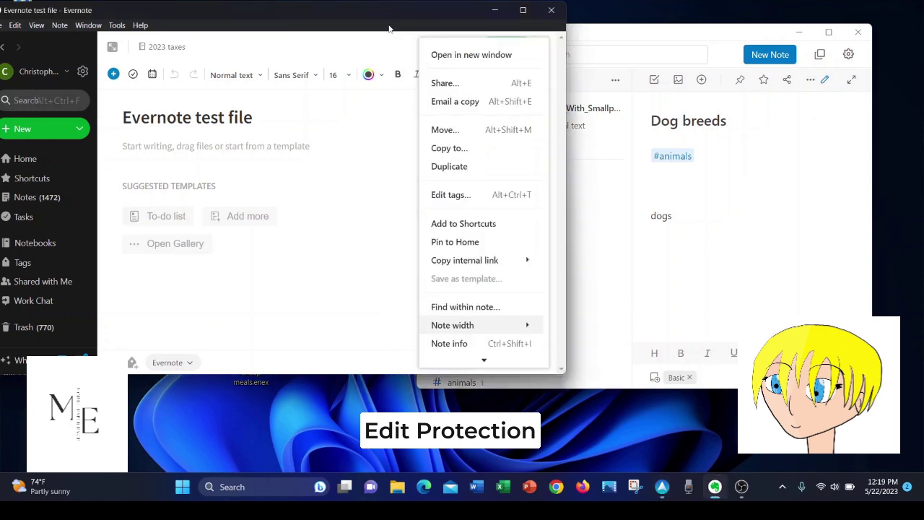
# - Create a new Untitled note in Evernote from the New menu, ending on Home
pyautogui.click(326, 37)
pyautogui.click(56, 129)
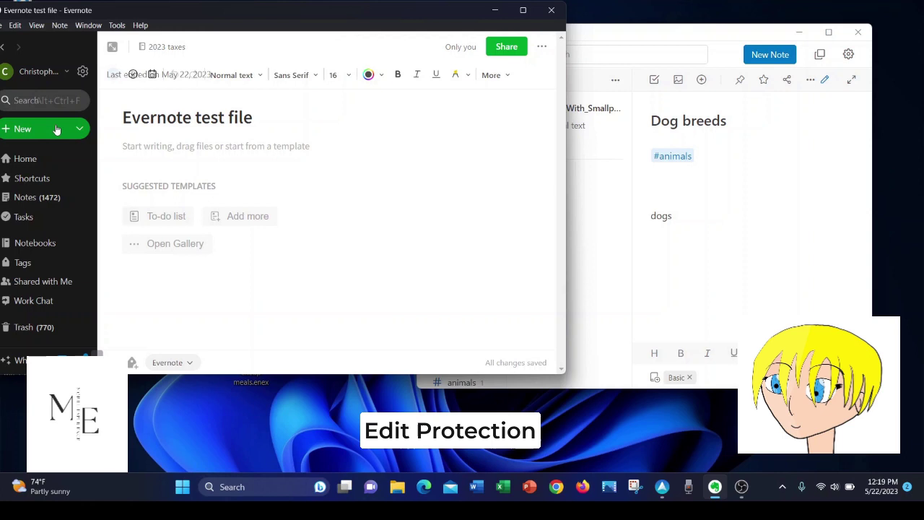
pyautogui.click(227, 146)
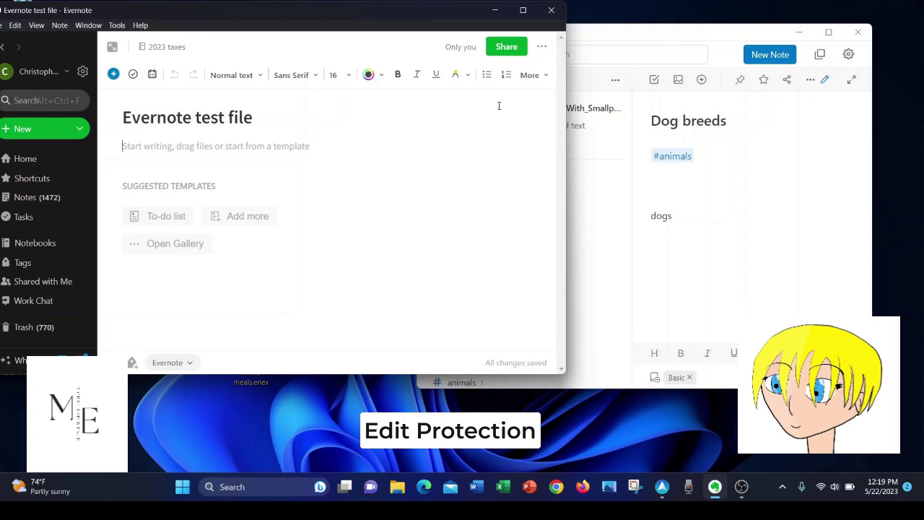
pyautogui.click(53, 129)
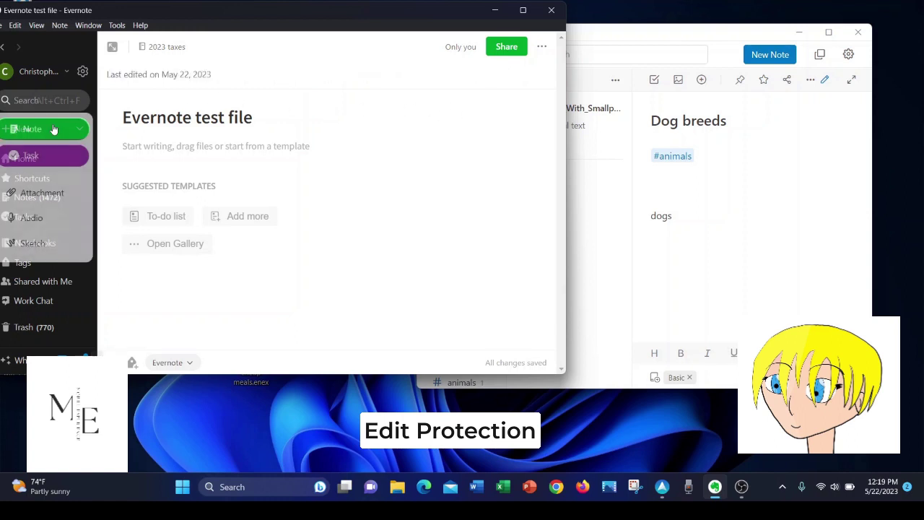
pyautogui.moveTo(744, 486)
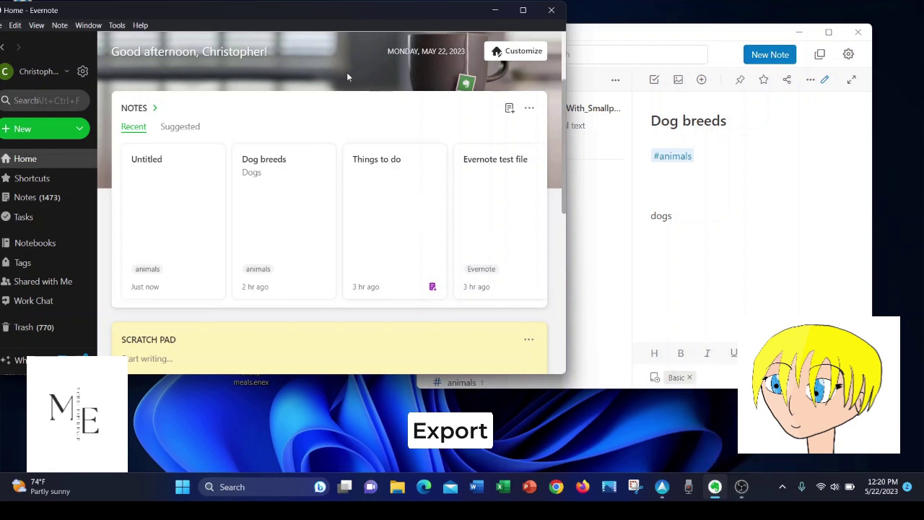
# - Open UpNote's Export dialog for Dog breeds, showing Text, HTML, PDF and Markdown formats
pyautogui.click(591, 45)
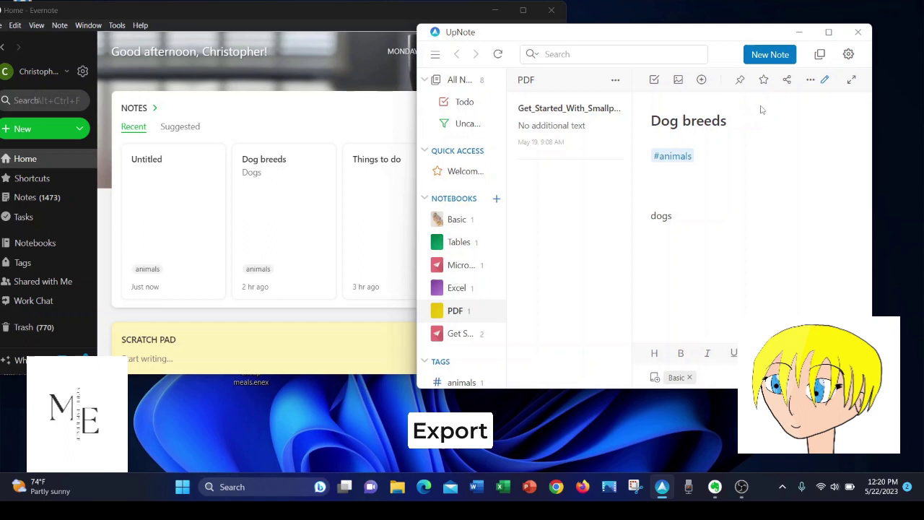
pyautogui.click(810, 81)
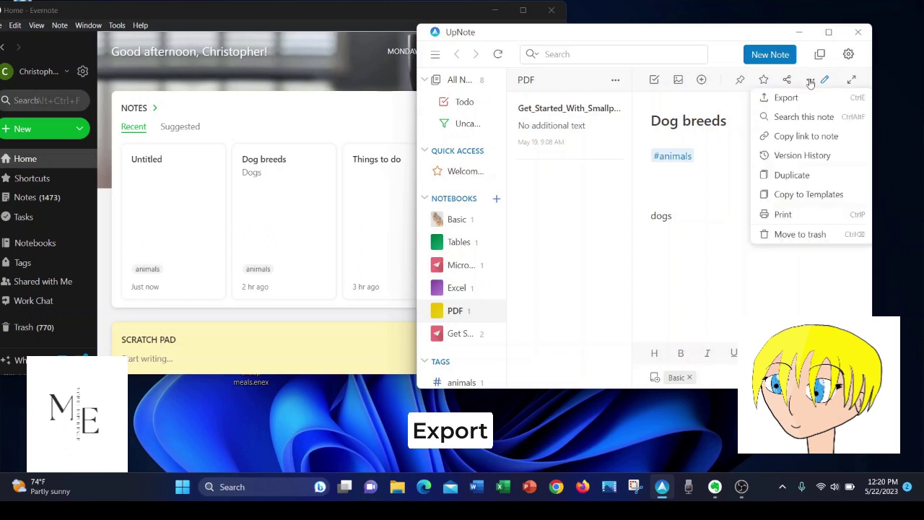
pyautogui.click(799, 97)
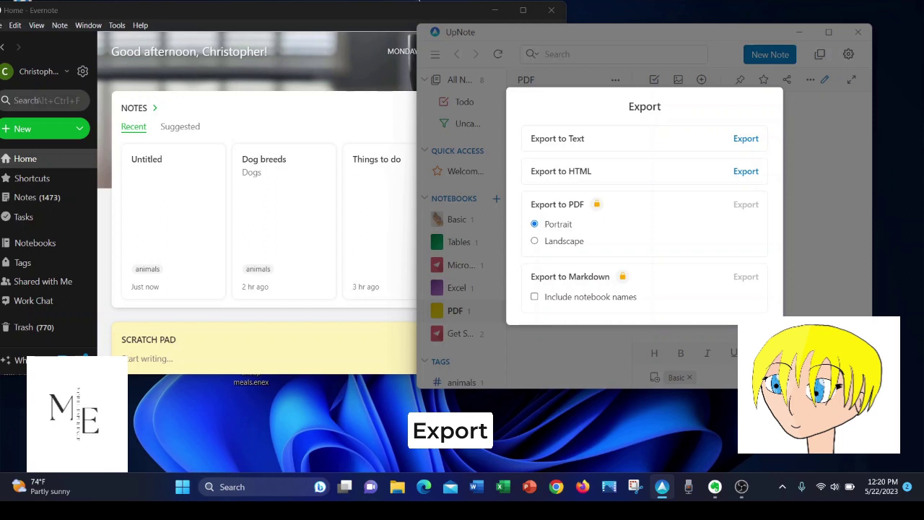
pyautogui.click(346, 29)
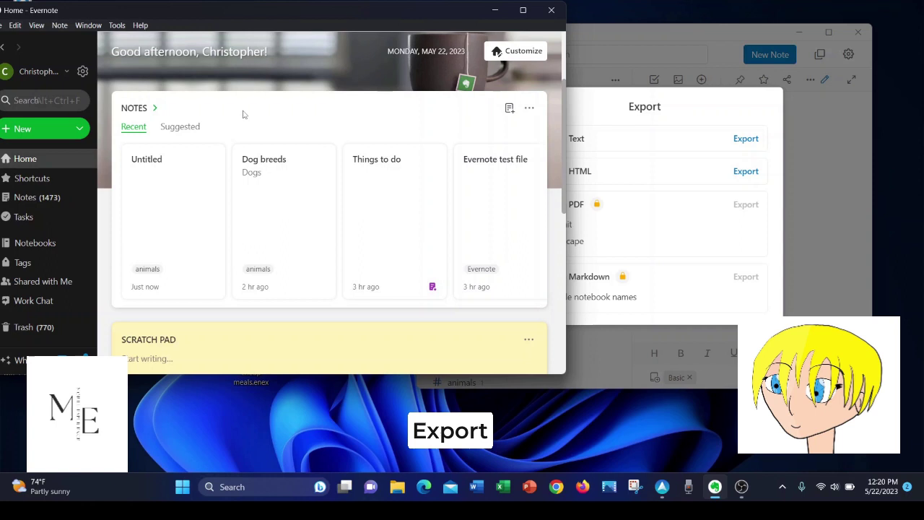
# - Review the Untitled note's Export settings in Evernote, then cancel without exporting
pyautogui.click(189, 206)
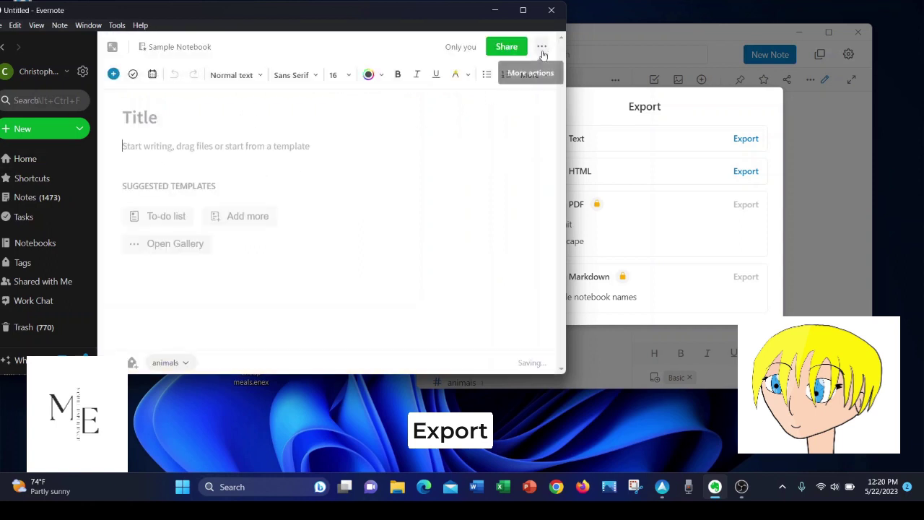
pyautogui.click(542, 49)
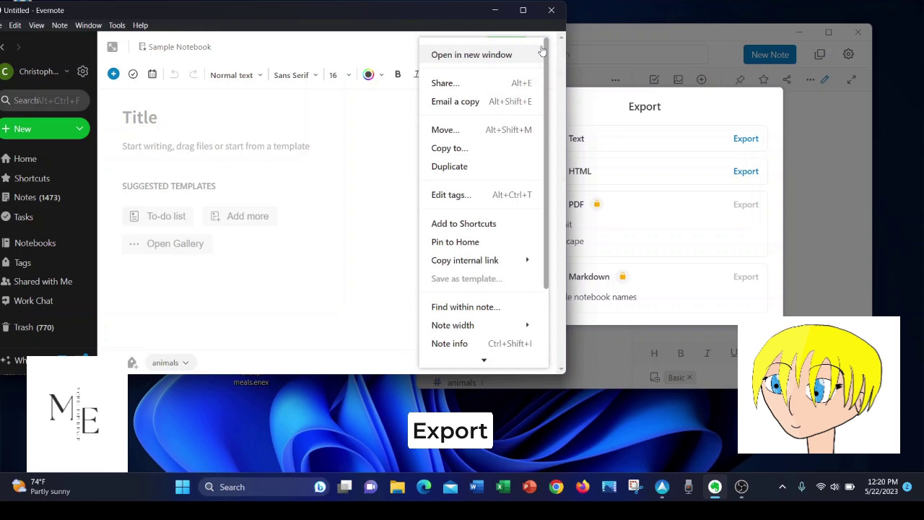
pyautogui.scroll(-1, 493, 105)
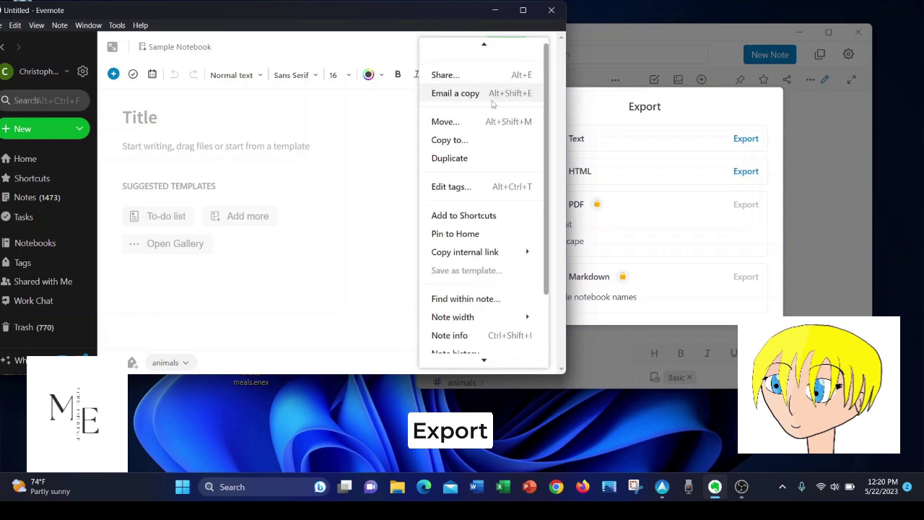
pyautogui.scroll(-3, 493, 105)
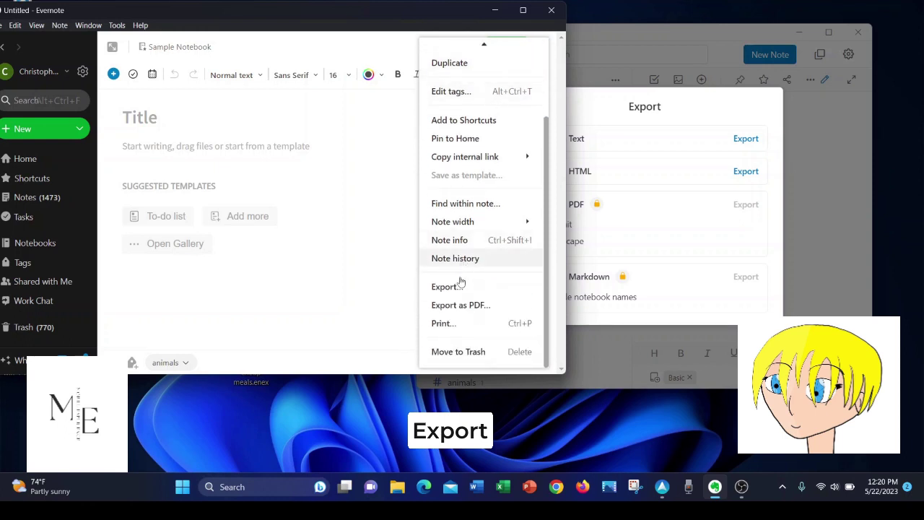
pyautogui.click(457, 288)
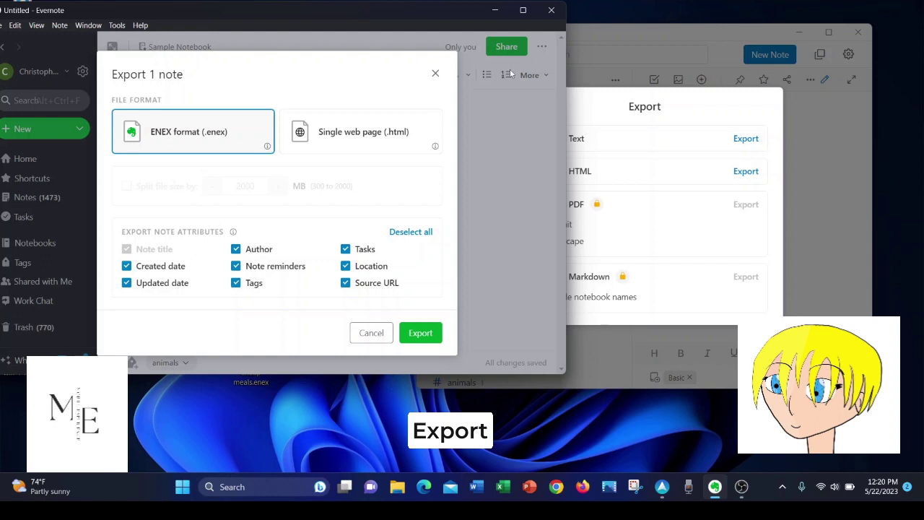
pyautogui.click(435, 74)
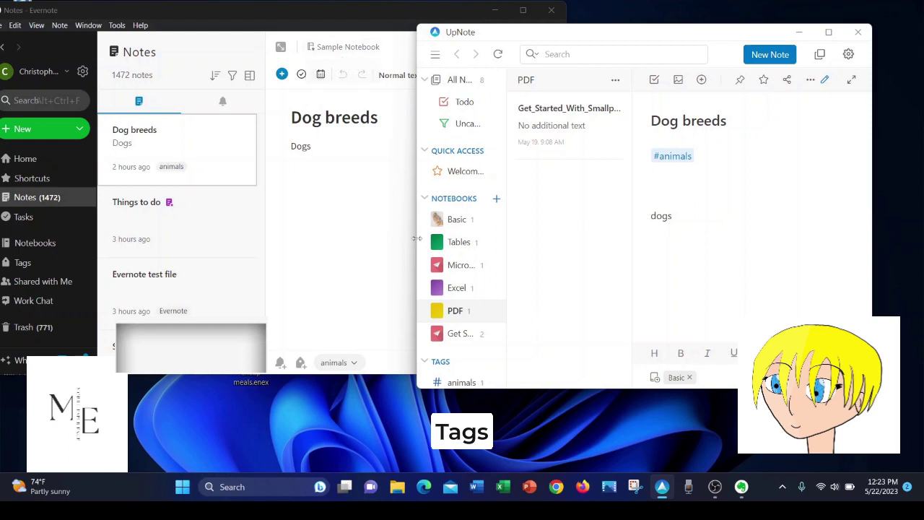
# - Search Evernote for 'animals' and filter by the animals tag, leaving only Dog breeds
pyautogui.click(351, 234)
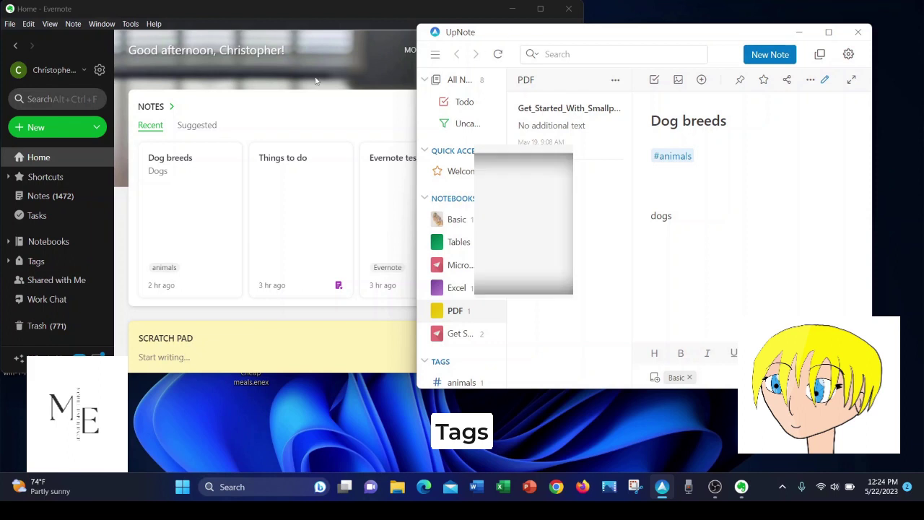
pyautogui.click(74, 104)
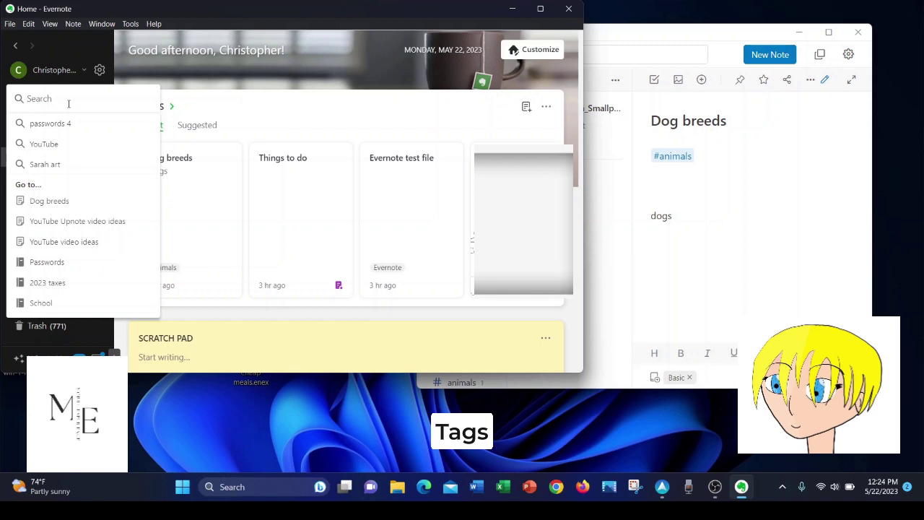
pyautogui.write('animals')
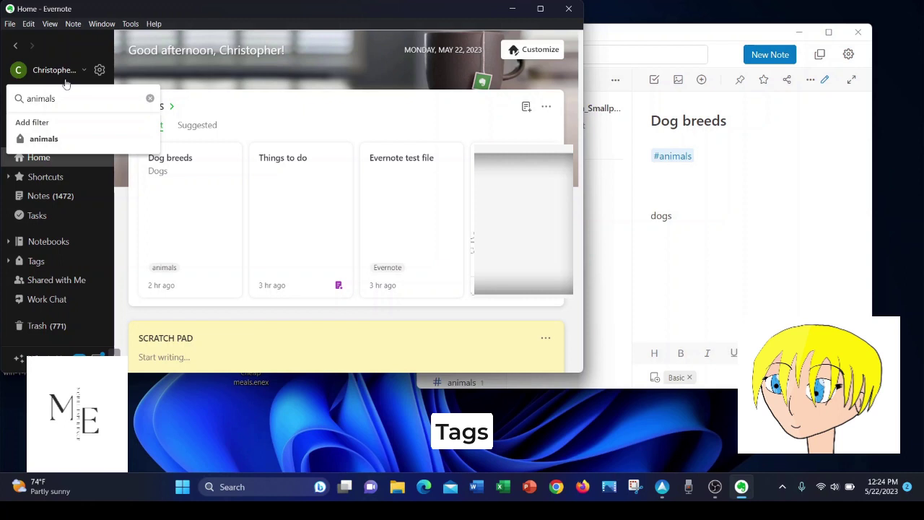
pyautogui.click(66, 141)
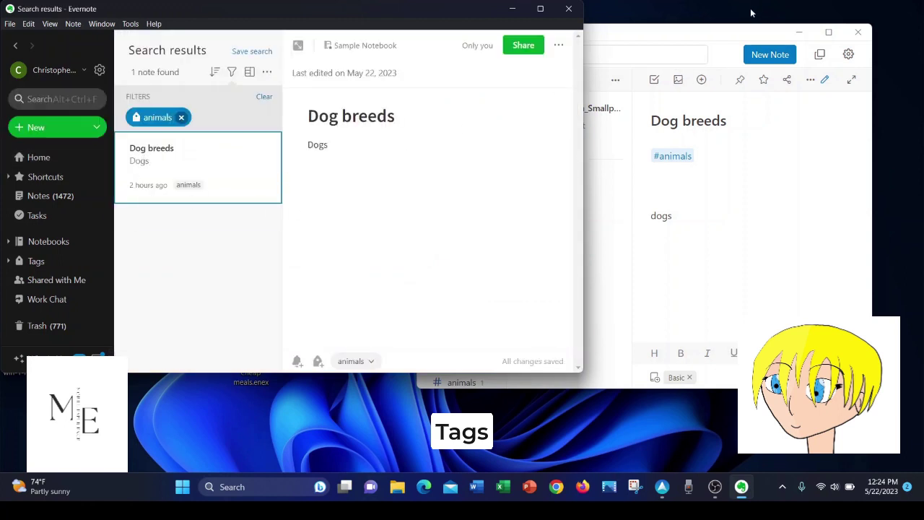
pyautogui.click(720, 36)
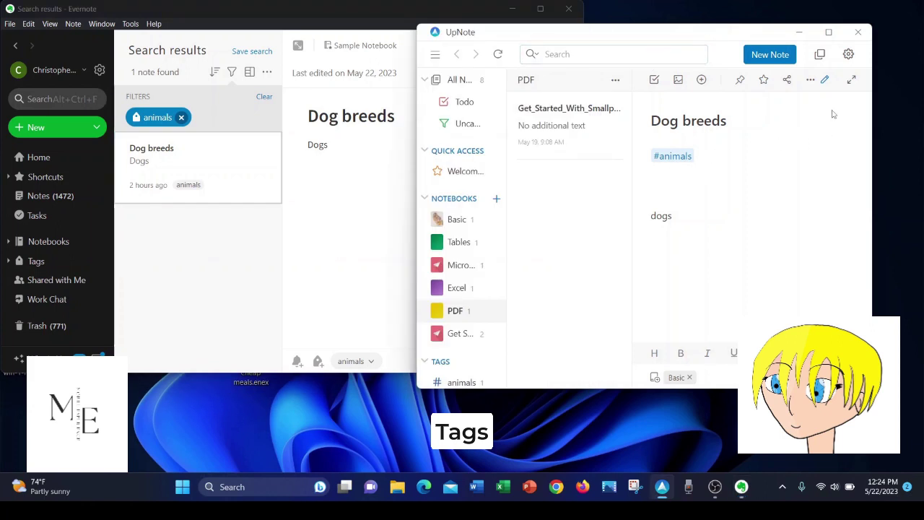
# - Edit the Dog breeds note, enter # to preview tag suggestions, then delete it
pyautogui.click(827, 84)
pyautogui.write('#')
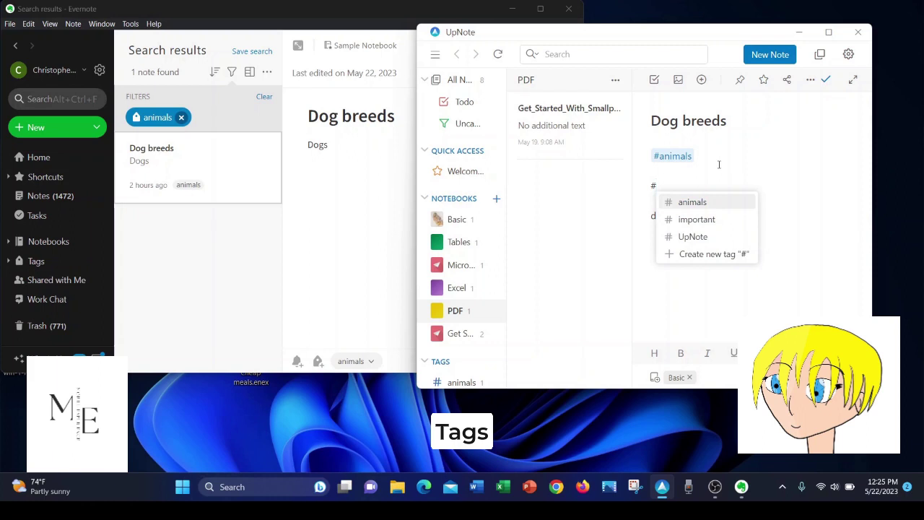
pyautogui.press('BackSpace')
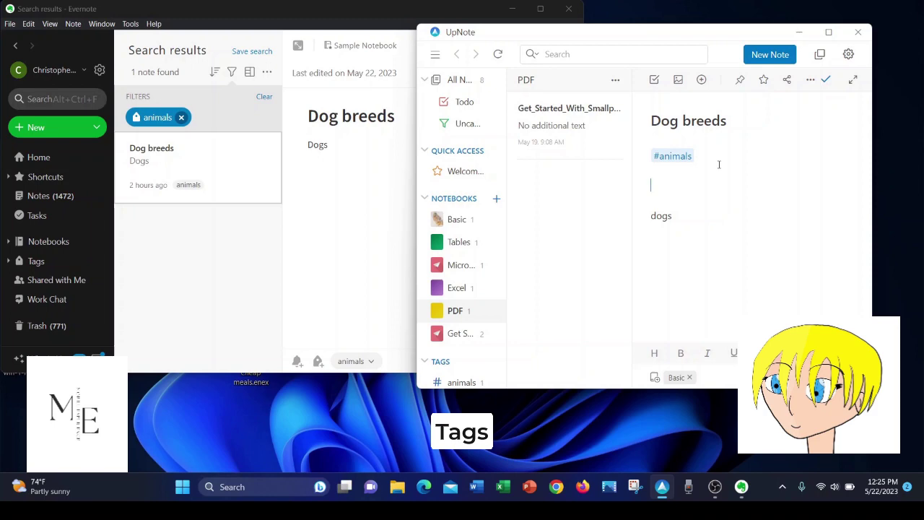
pyautogui.click(714, 486)
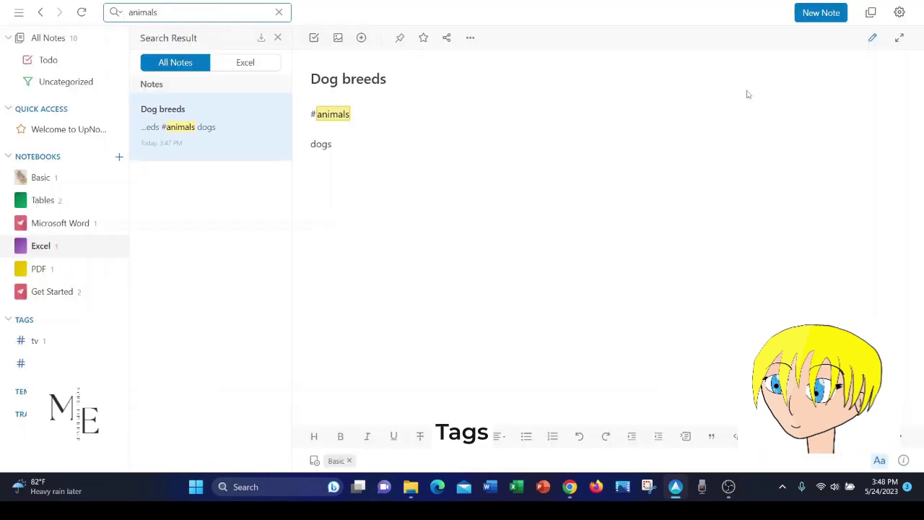